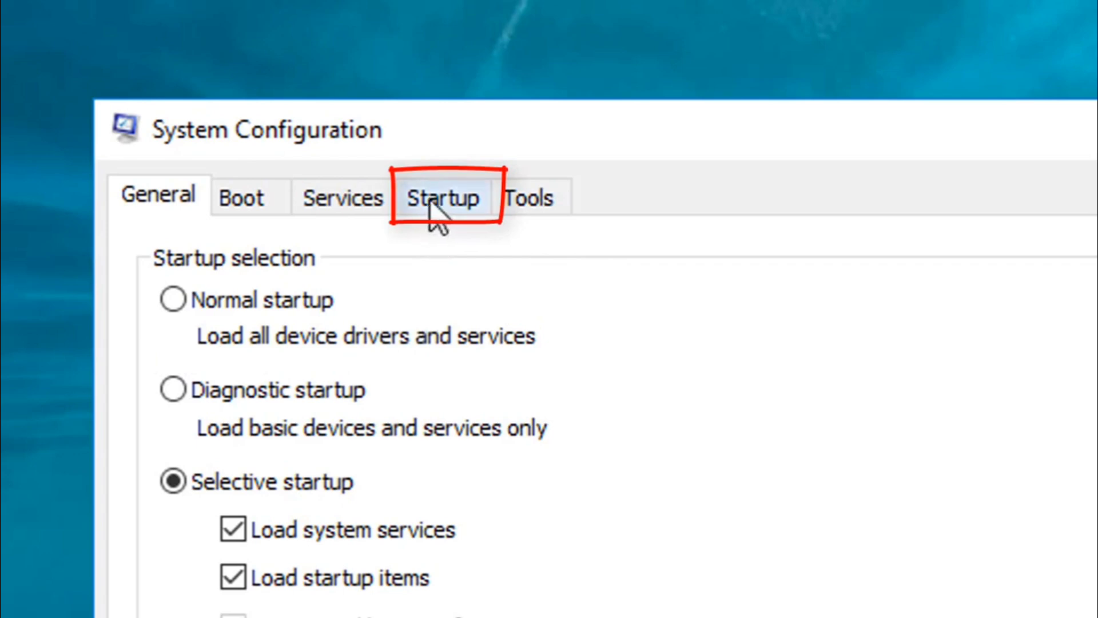
Step: Disable Adobe GC Invoker Utility, Adobe Updater Startup Utility and Adobe CS6 Service Manager in Task Manager's startup list, and close Task Manager and System Configuration
left_click(458, 208)
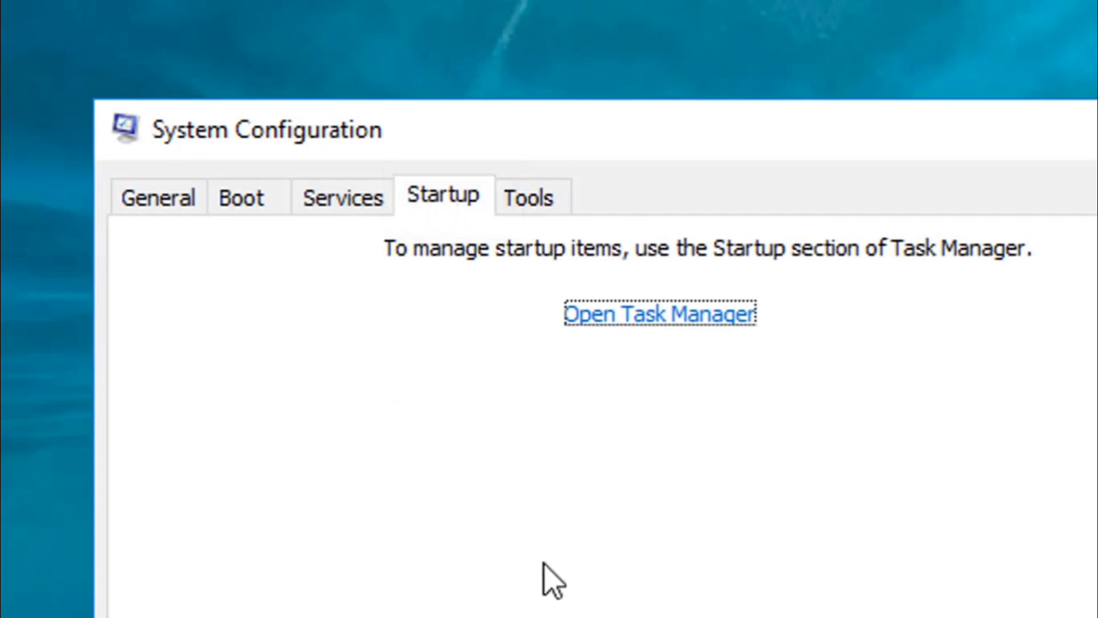
left_click(651, 328)
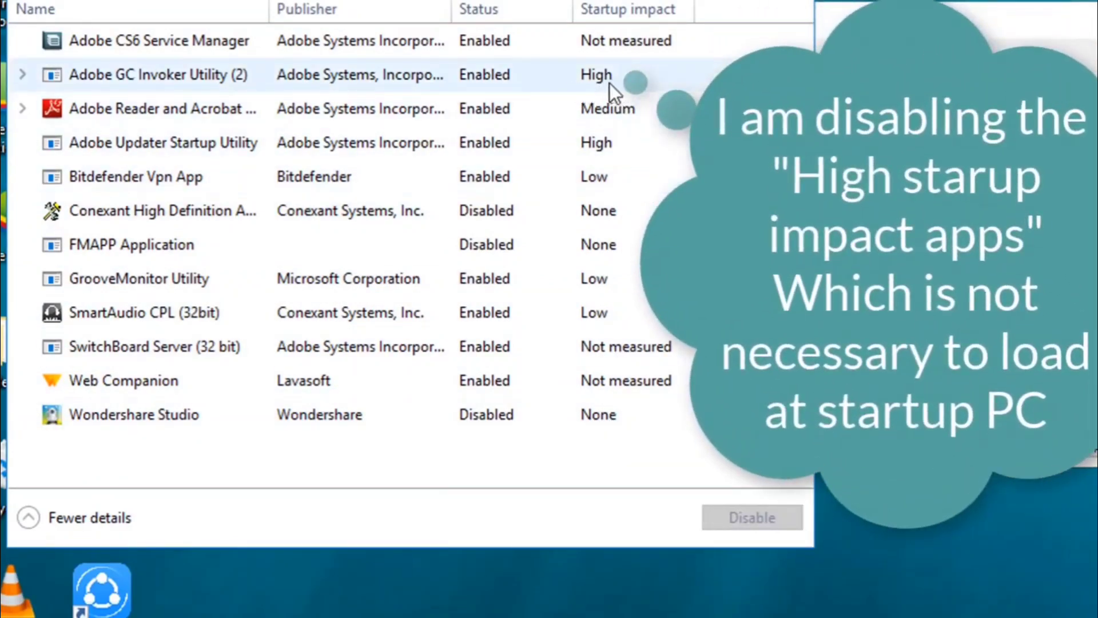
left_click(151, 79)
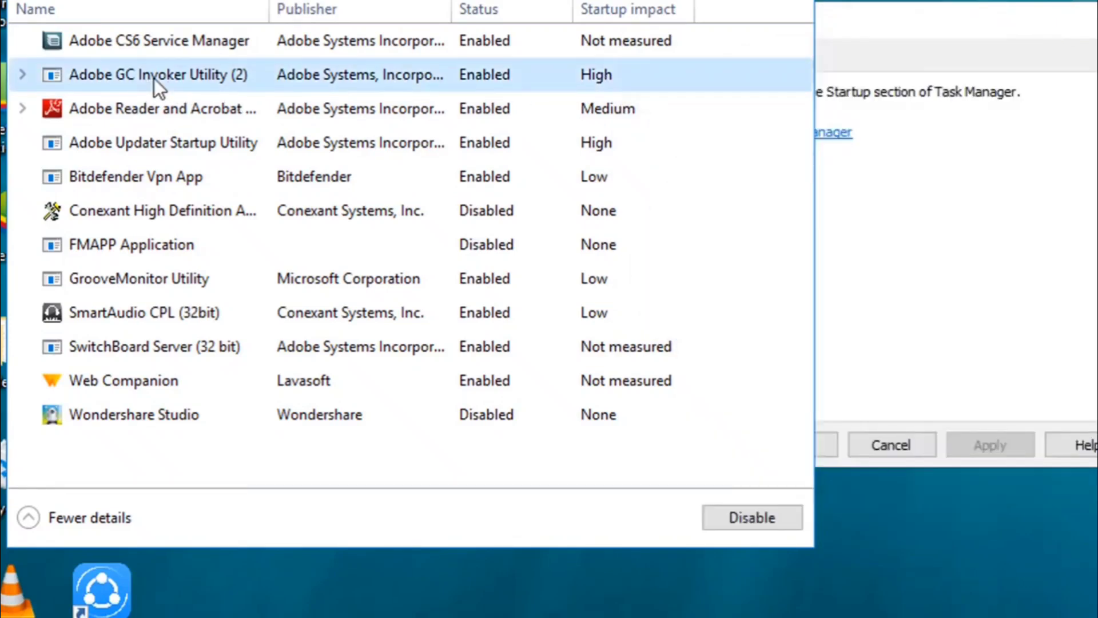
left_click(764, 520)
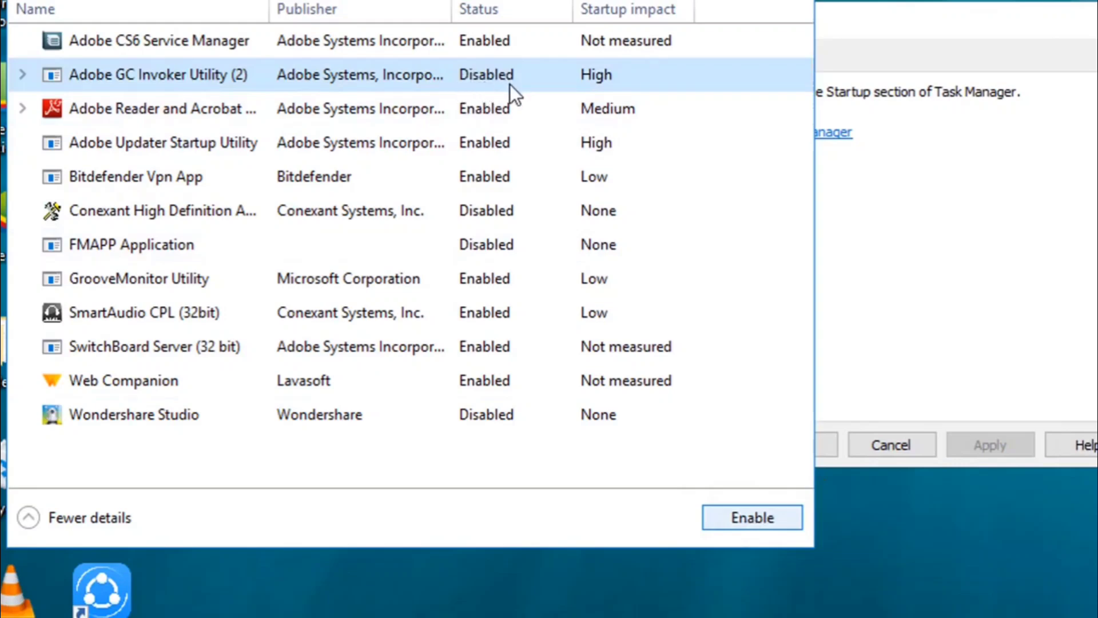
left_click(152, 150)
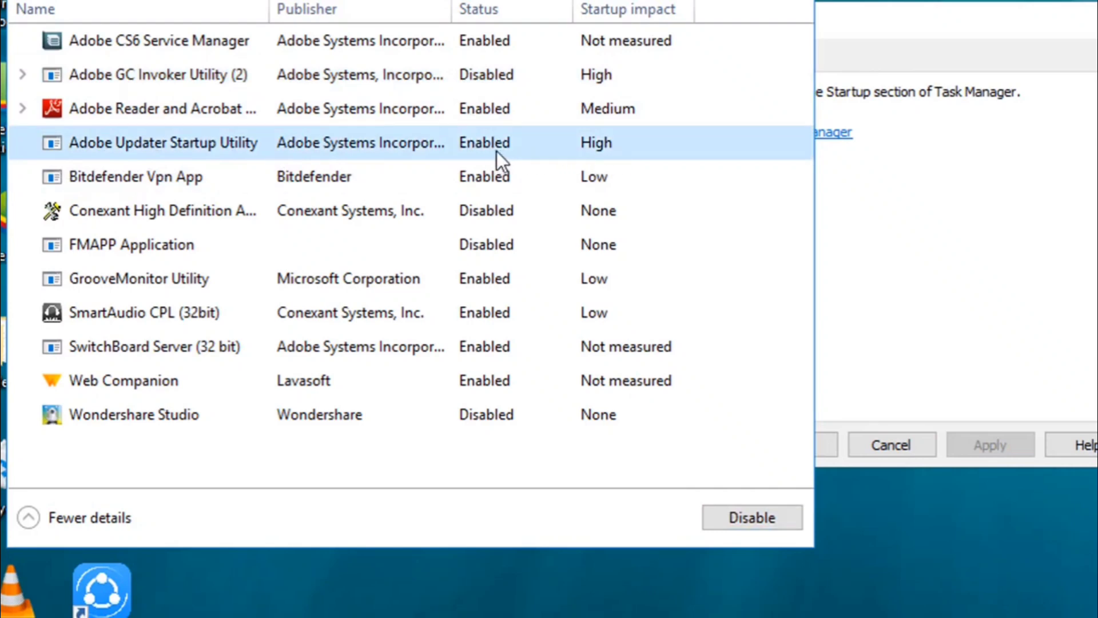
left_click(741, 522)
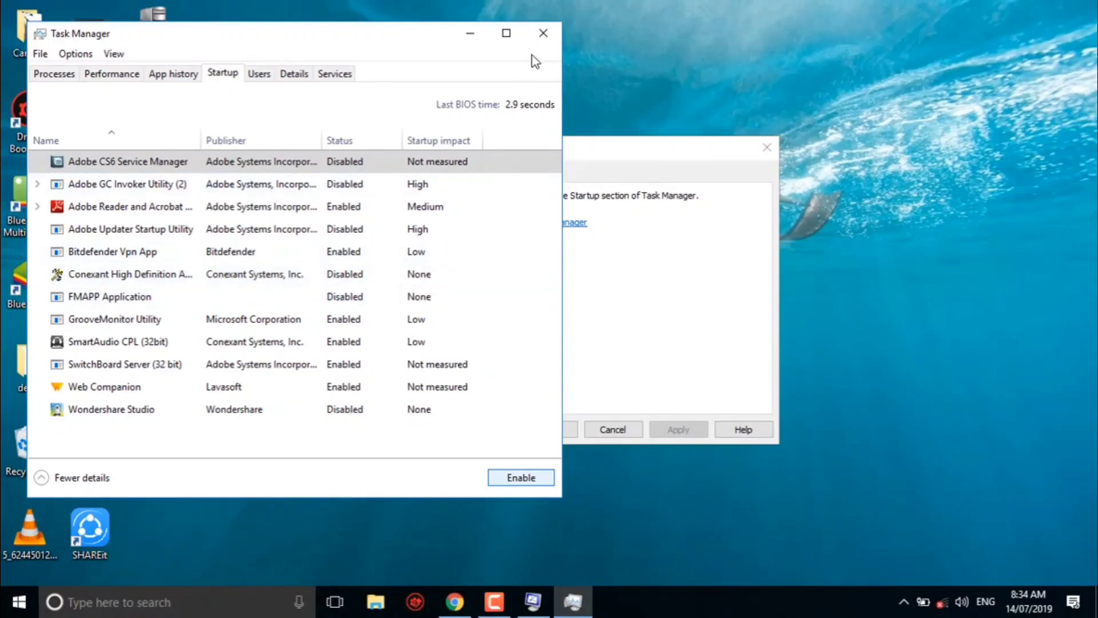
left_click(543, 36)
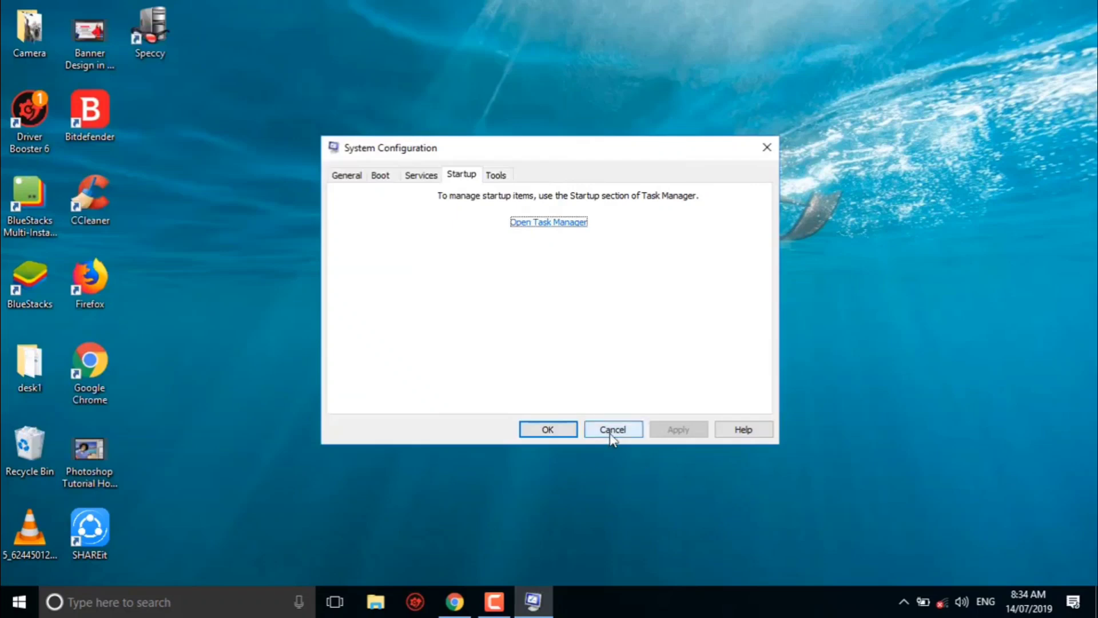
left_click(546, 430)
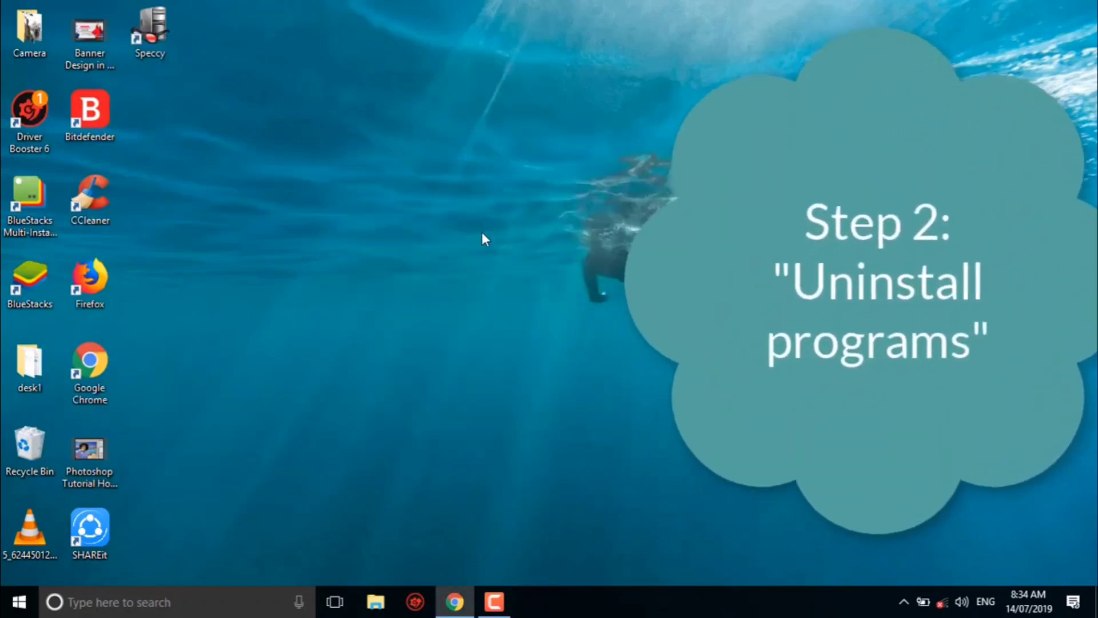
right_click(482, 233)
left_click(507, 280)
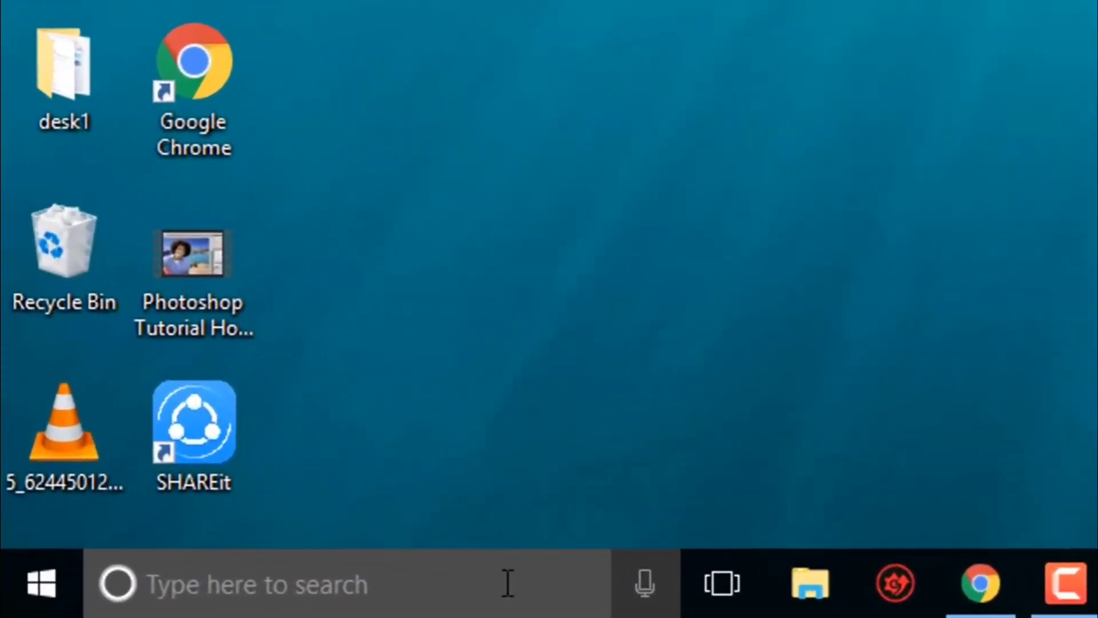
Step: Search Windows for "program" and open the Add or remove programs settings
left_click(507, 583)
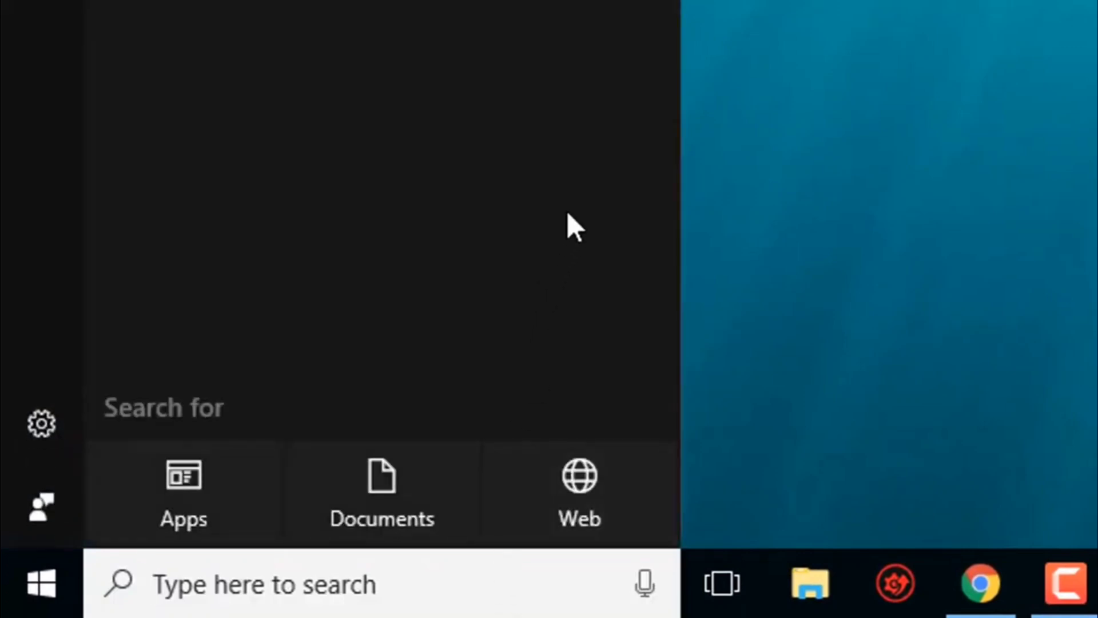
type("progr")
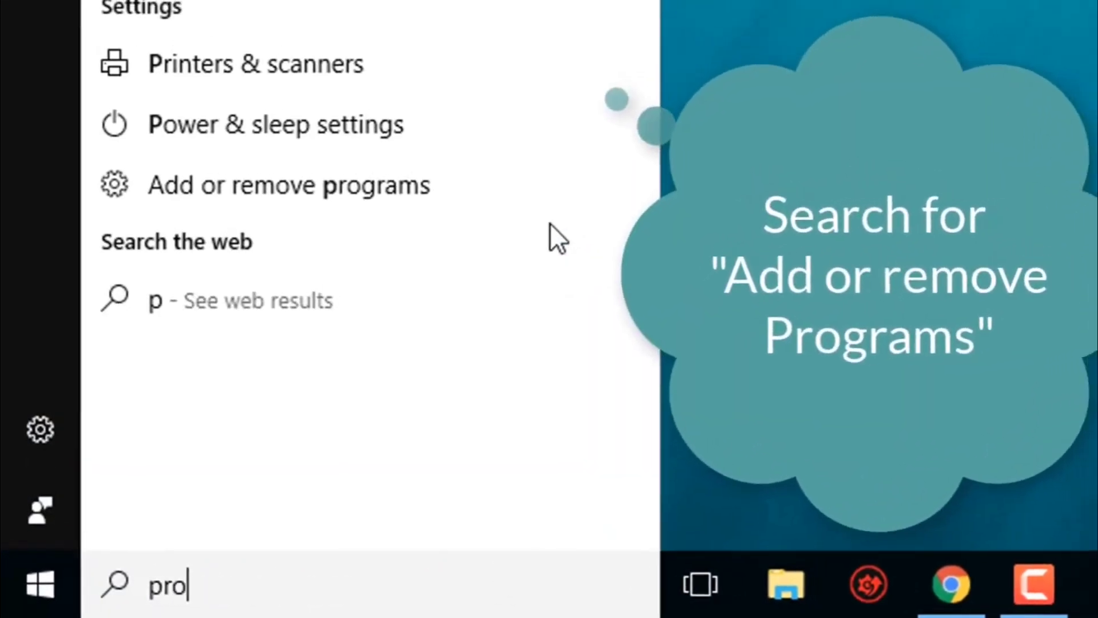
type("am")
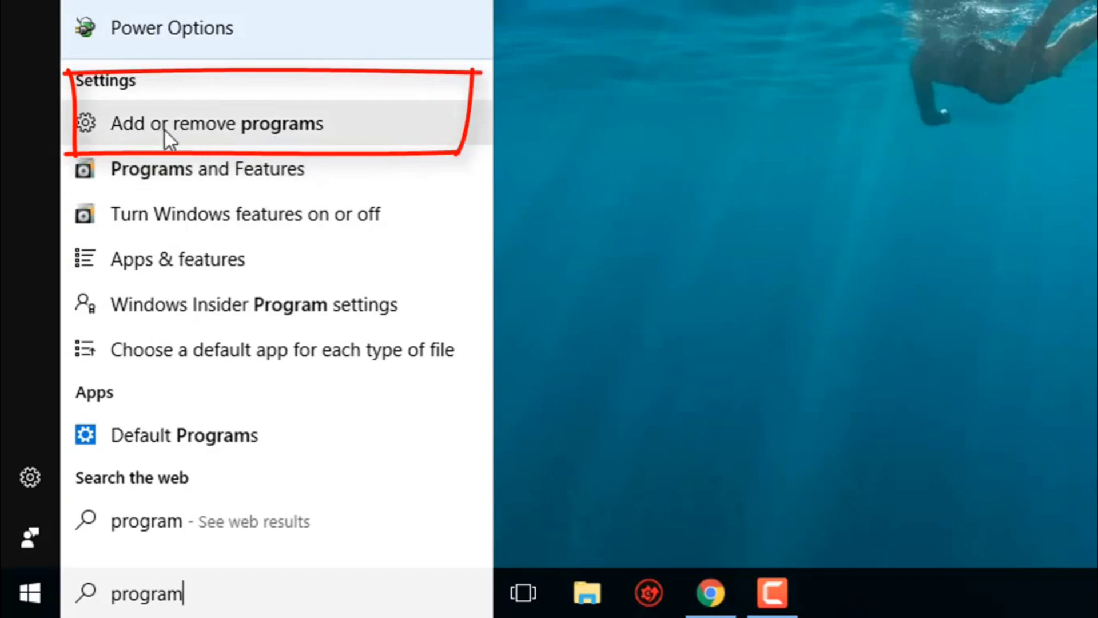
left_click(193, 128)
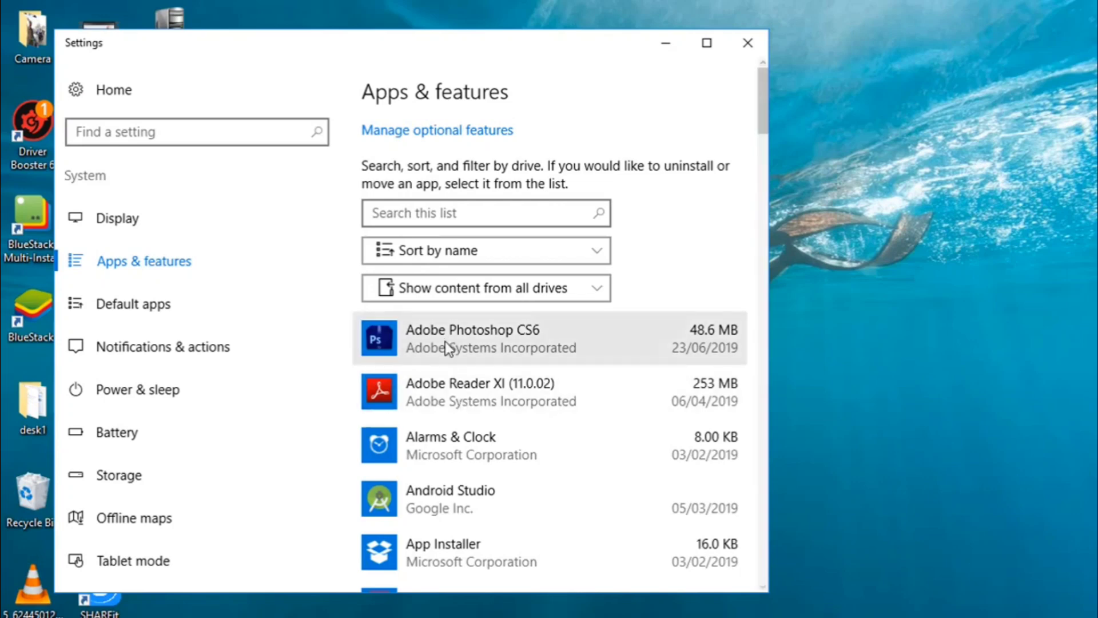
Step: Uninstall BlueStacks App Player from the installed apps list and confirm its removal
scroll(445, 340, "down", 2)
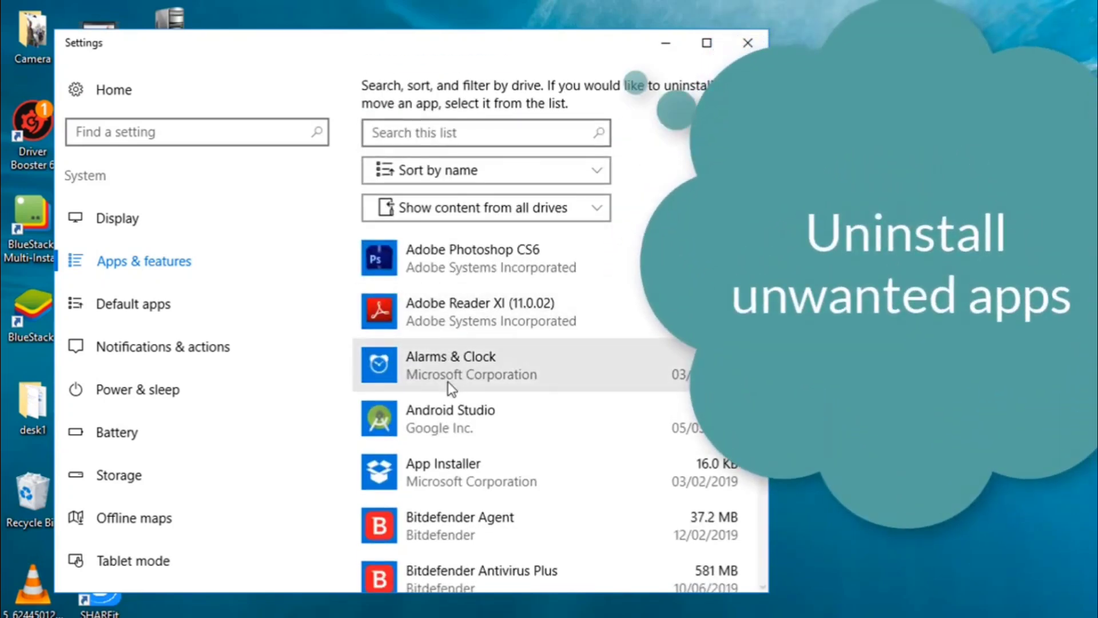
scroll(447, 382, "down", 2)
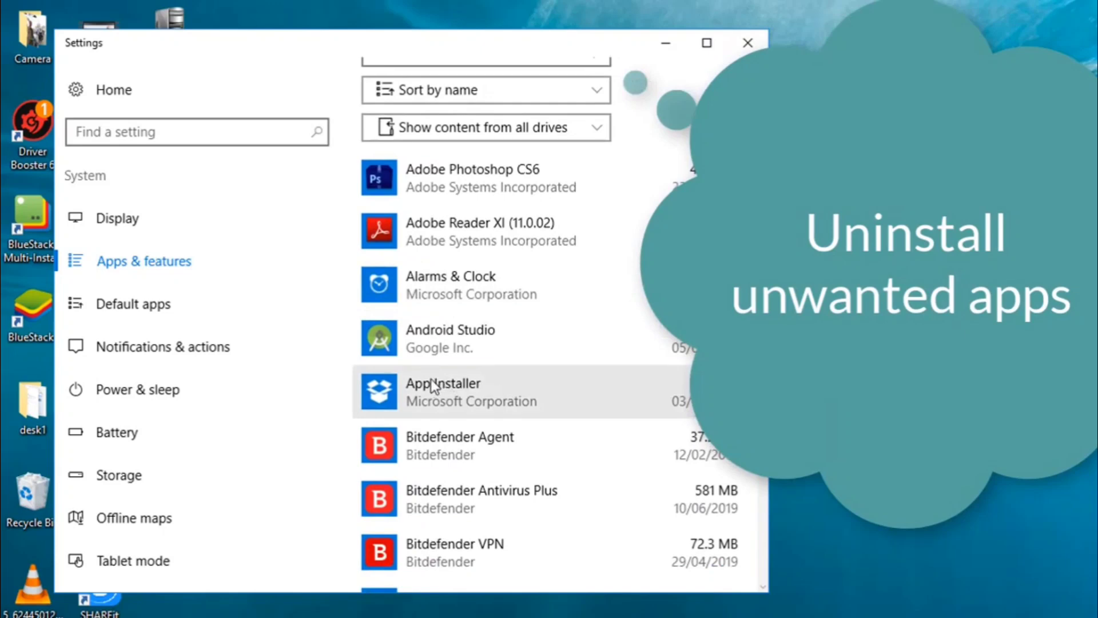
scroll(430, 386, "down", 2)
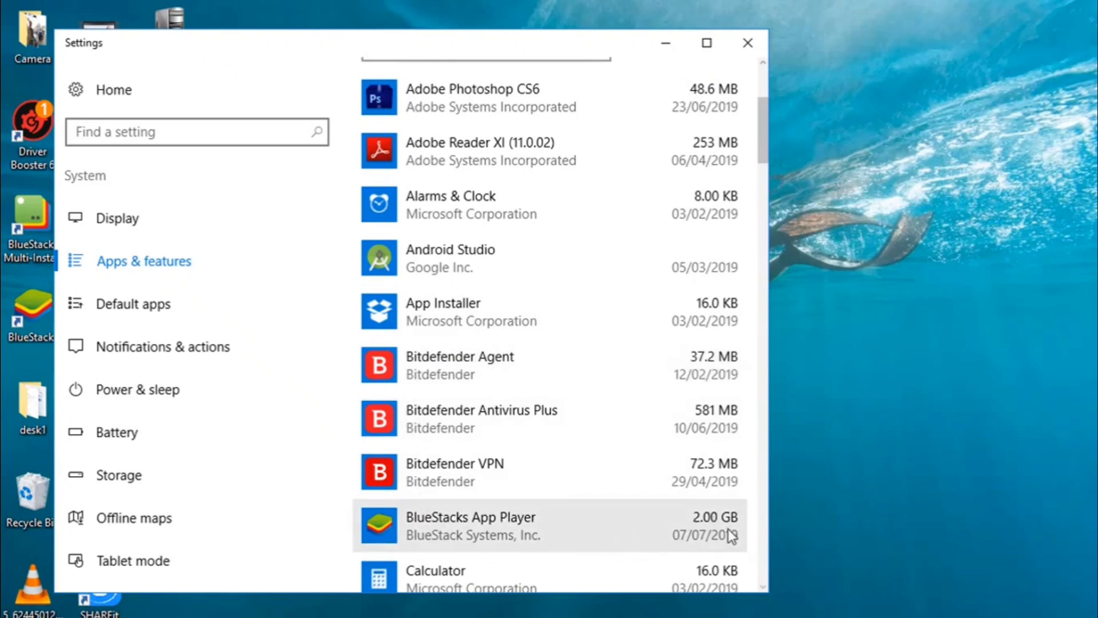
left_click(475, 521)
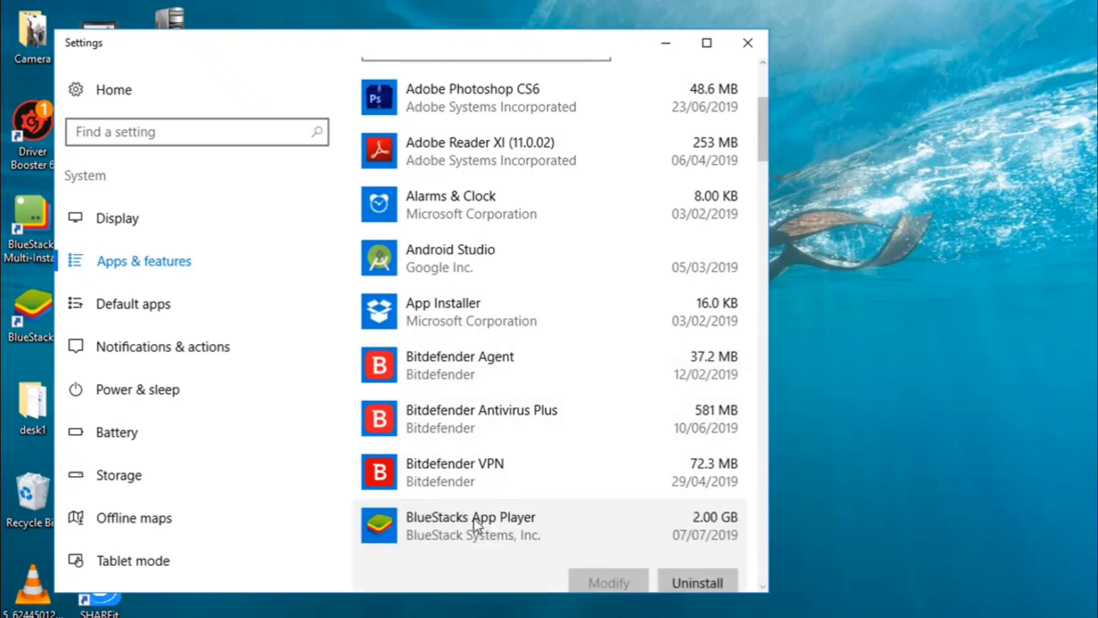
scroll(474, 518, "down", 2)
left_click(693, 510)
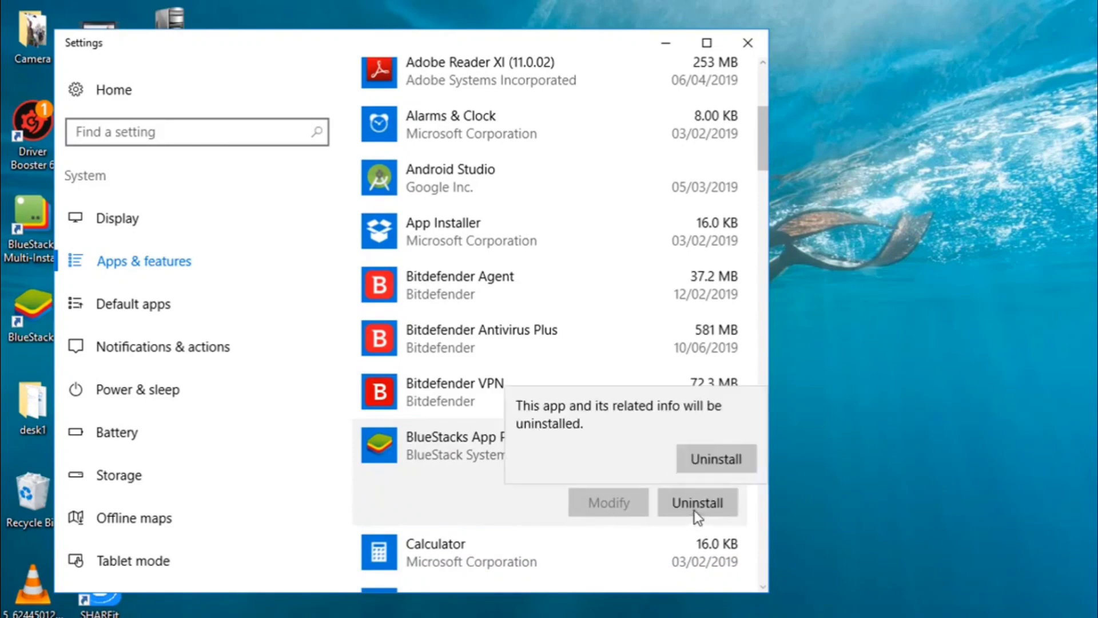
left_click(716, 458)
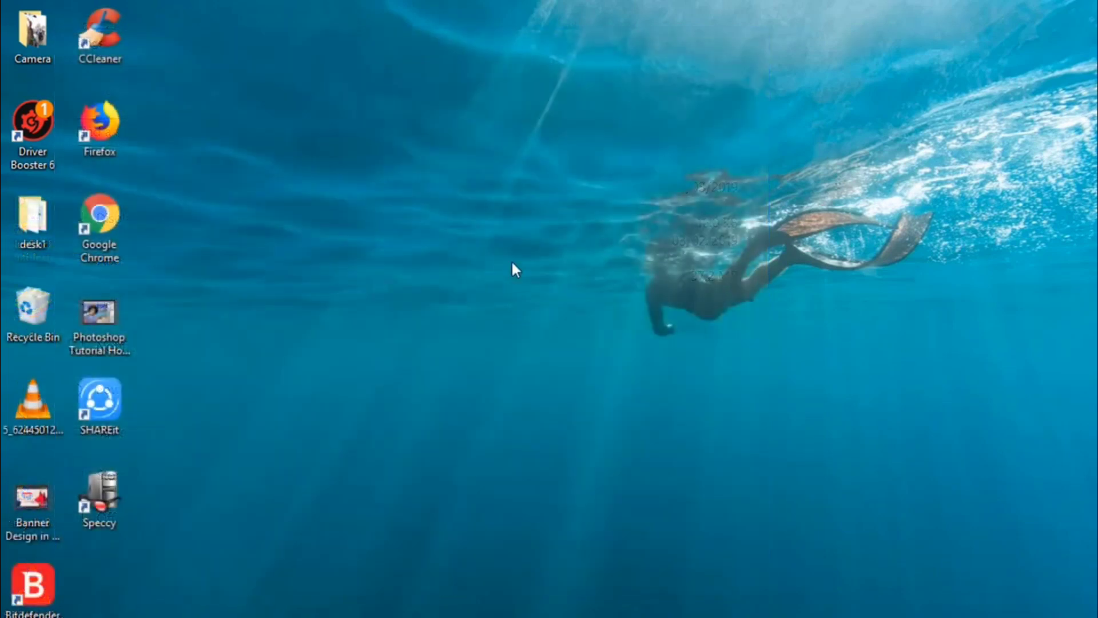
right_click(512, 260)
left_click(551, 312)
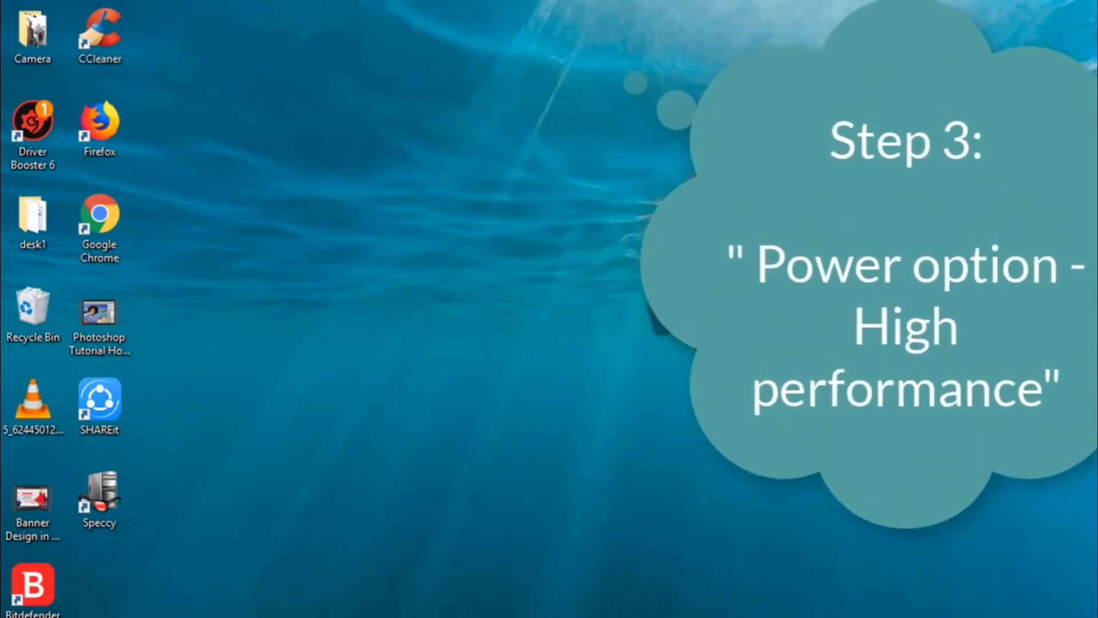
Step: Search Windows for "power", open Power & sleep settings, and go to the additional power settings
key("super+s")
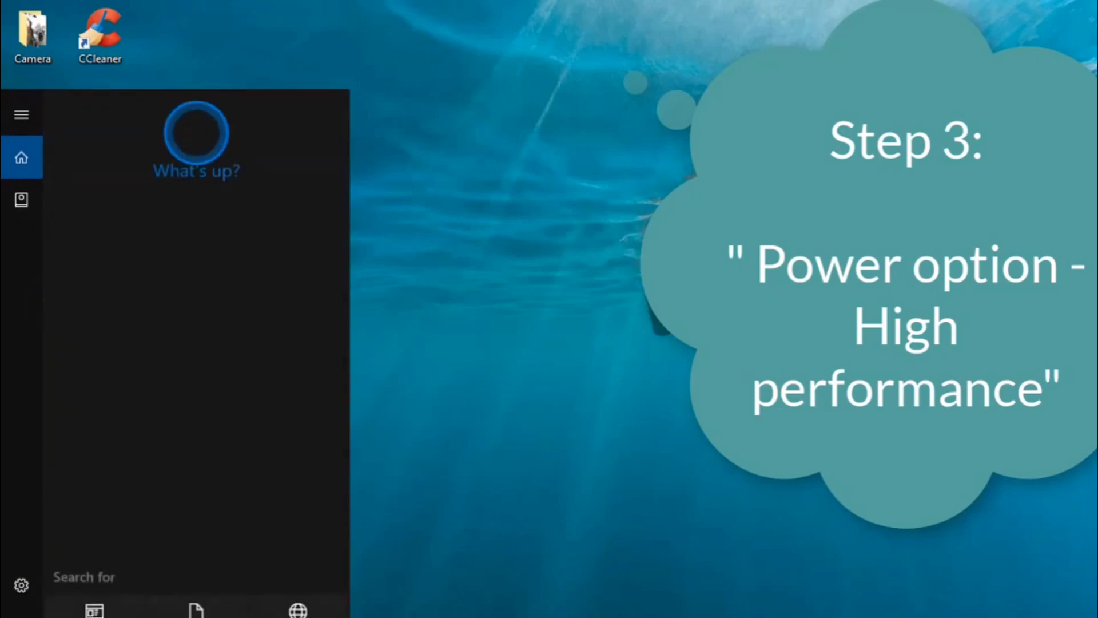
type("power")
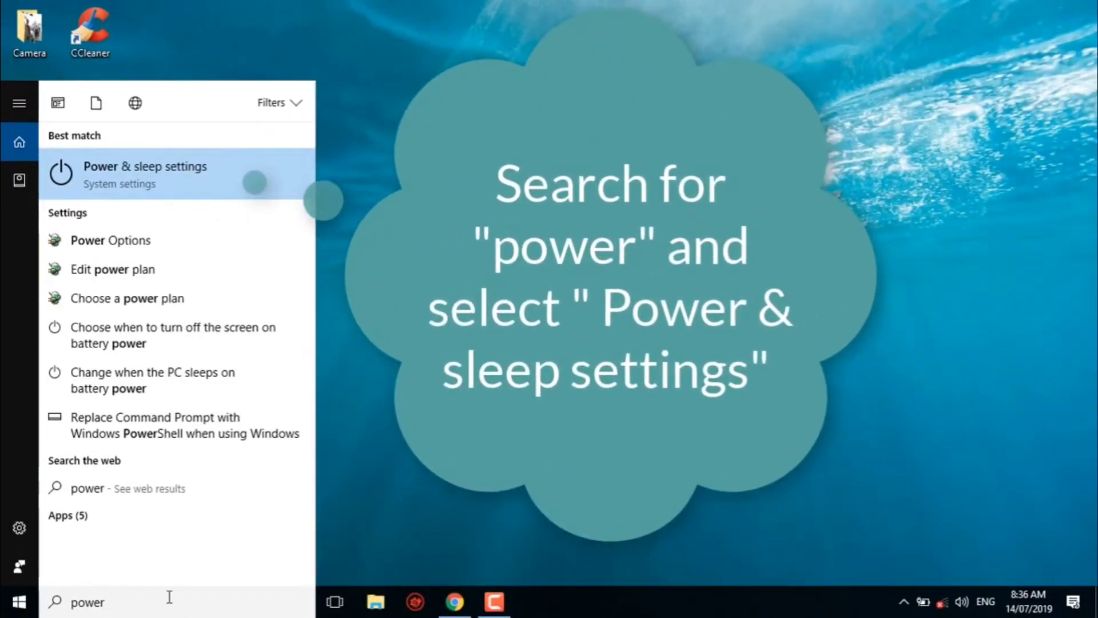
left_click(144, 182)
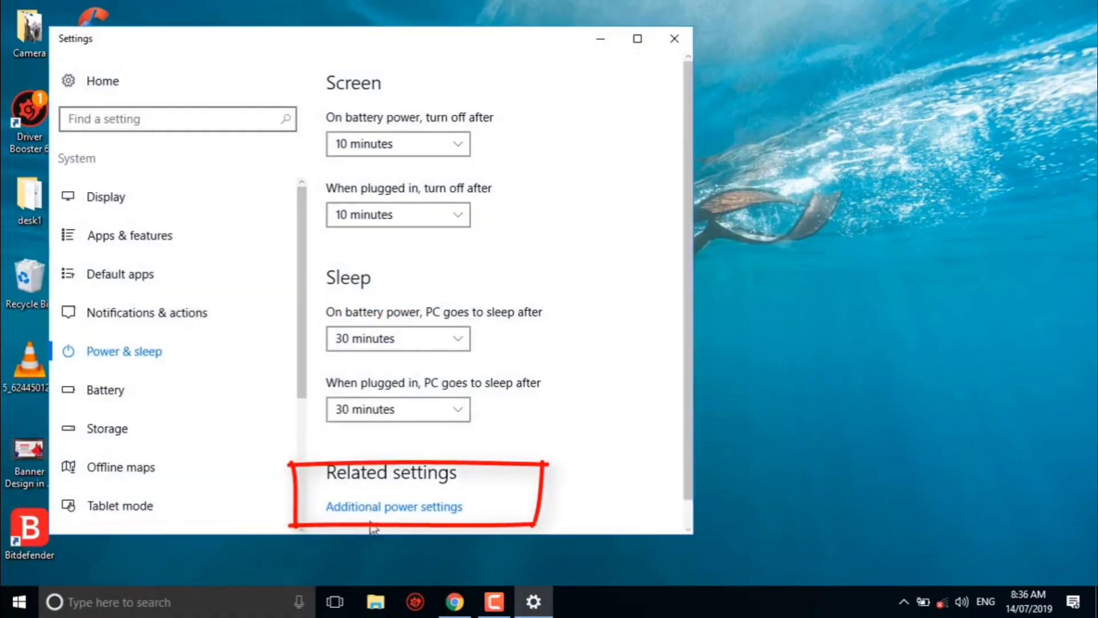
left_click(408, 513)
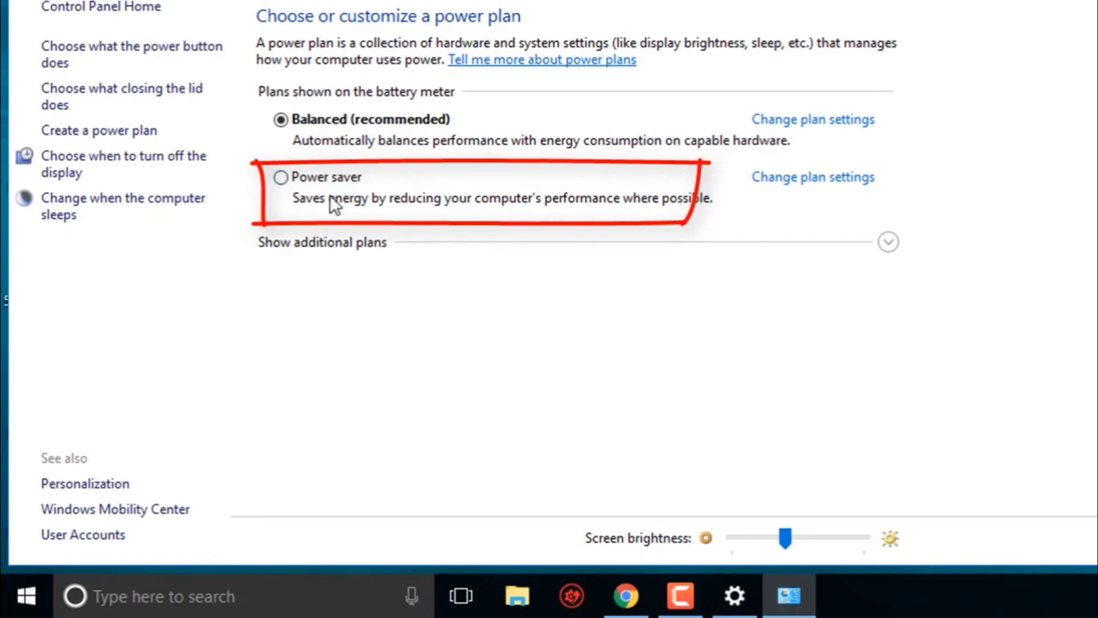
Step: Show the additional power plans, activate the High performance plan, and close the Power Options and Settings windows
left_click(286, 180)
left_click(888, 249)
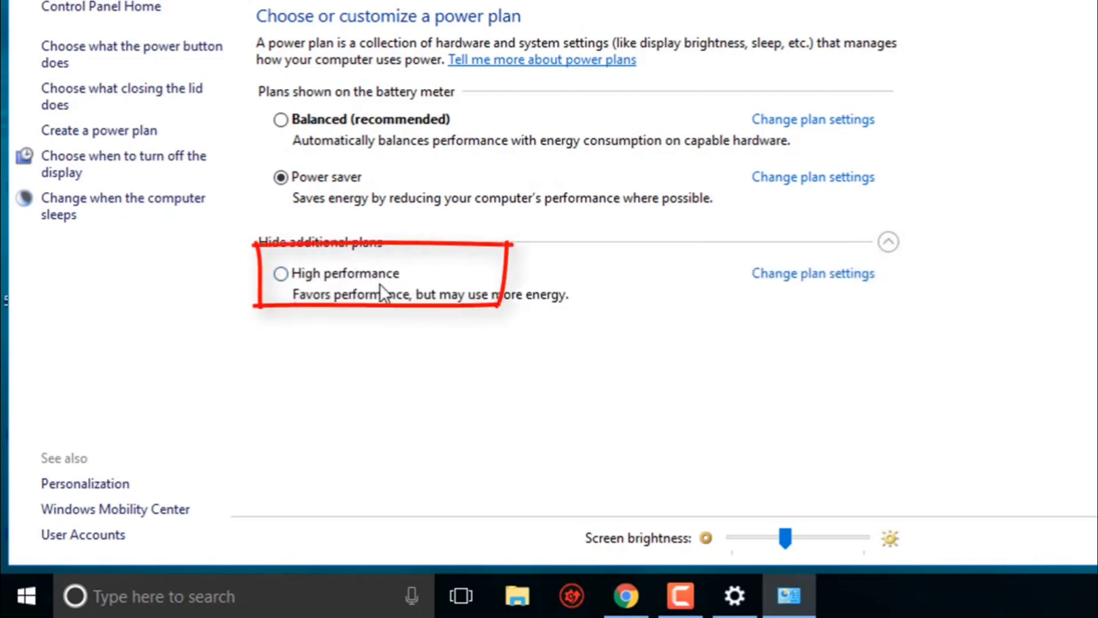
left_click(280, 274)
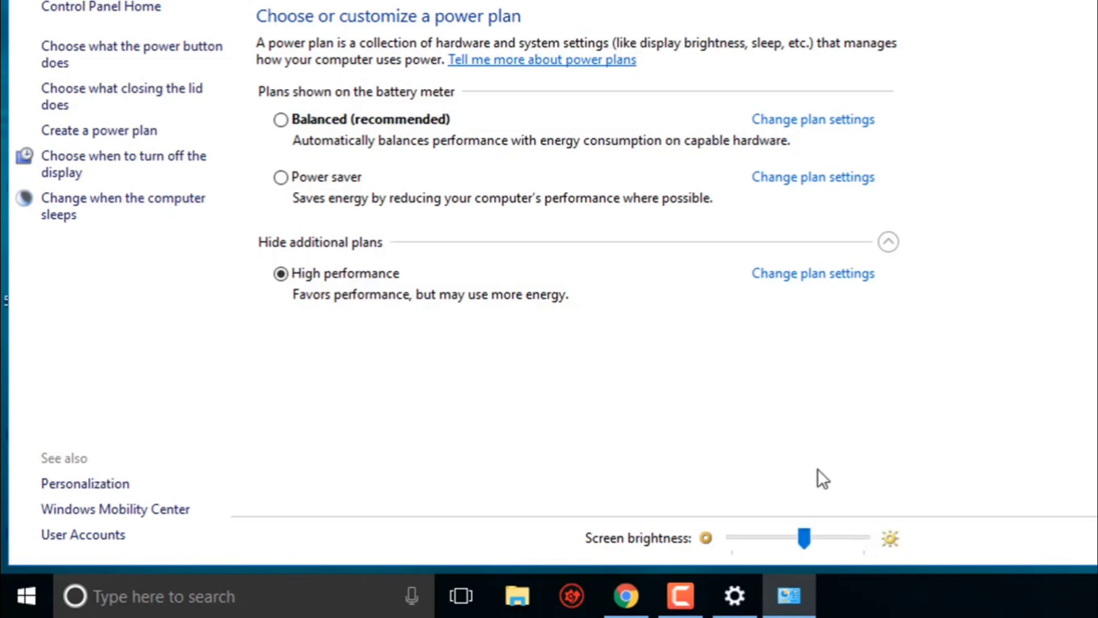
key("Right")
key("Right")
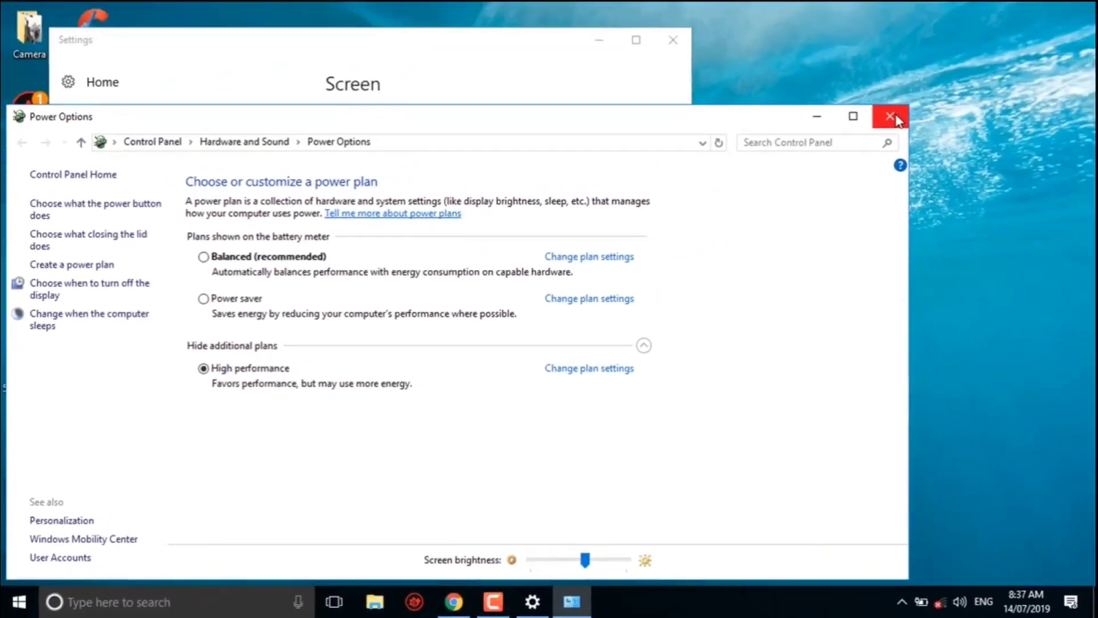
left_click(902, 110)
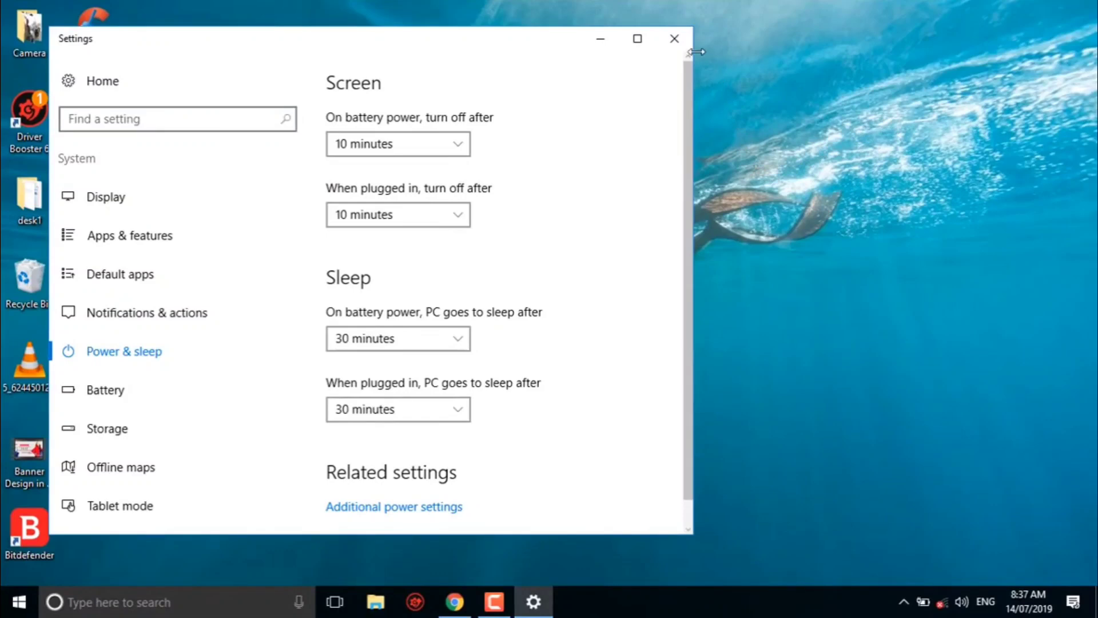
left_click(674, 38)
right_click(482, 158)
left_click(507, 207)
right_click(499, 184)
left_click(522, 231)
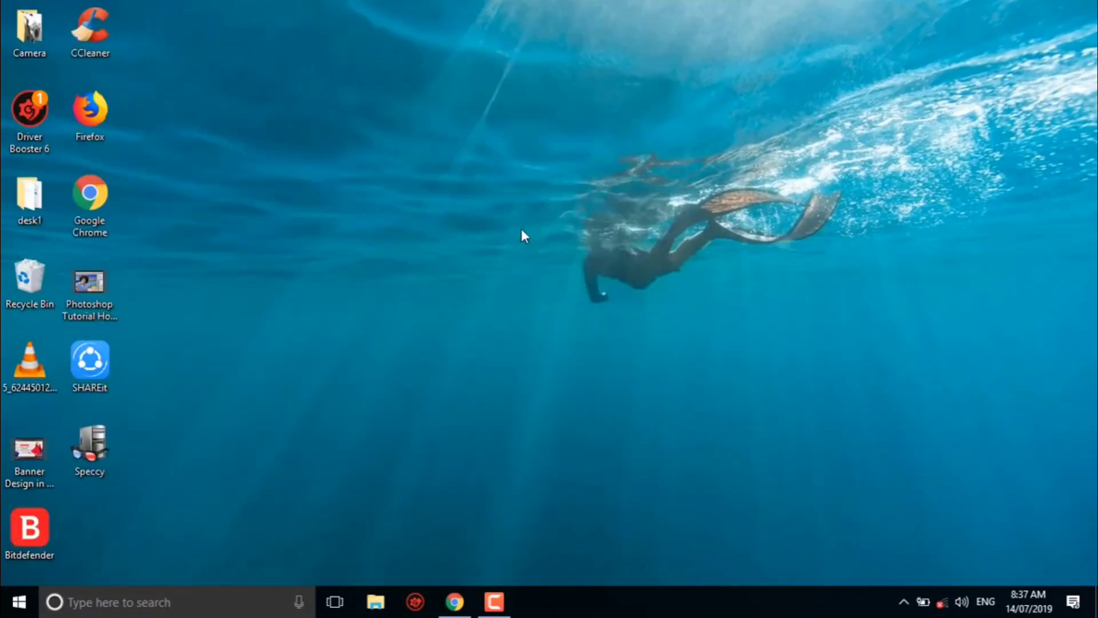